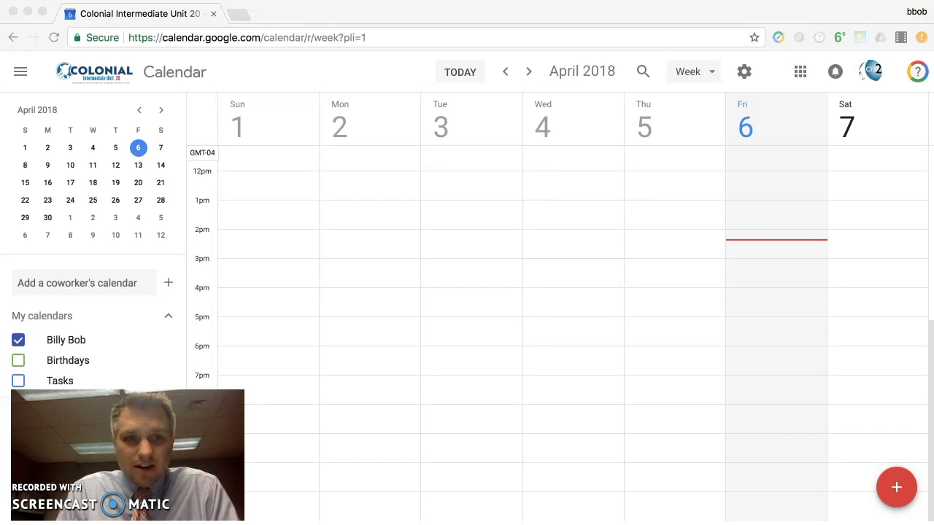
# Create an event titled "Test Meeting" on Thursday, April 12, 2018, from 11:00am to 12:00pm and open its full details
pyautogui.click(96, 166)
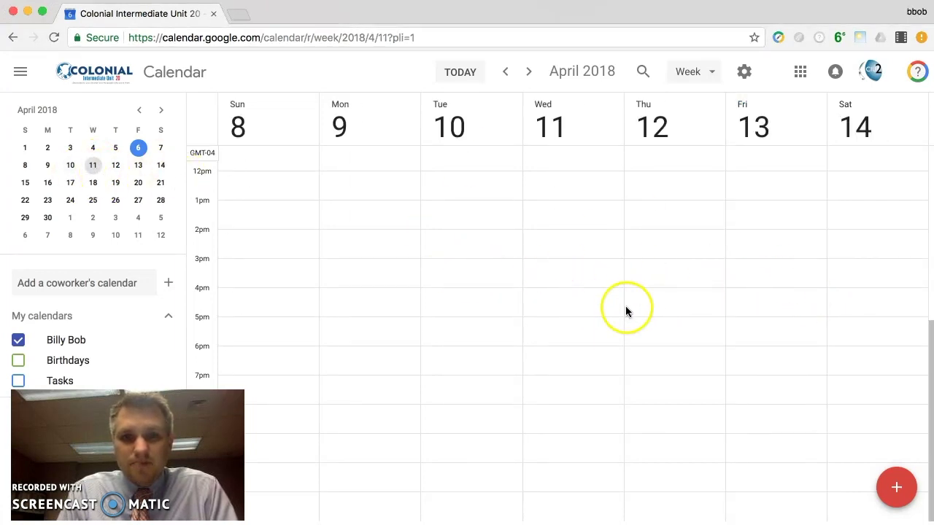
pyautogui.scroll(3, 691, 261)
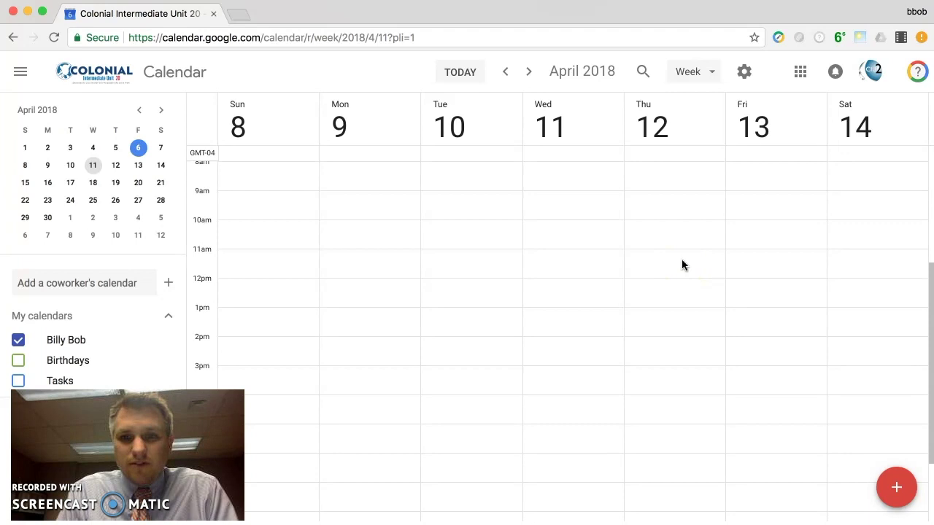
pyautogui.click(682, 257)
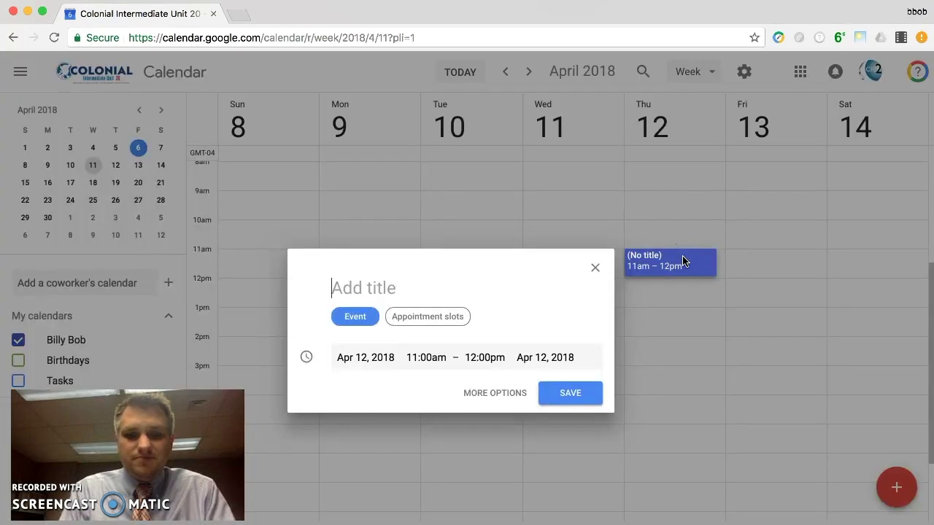
pyautogui.write('Test Meetin')
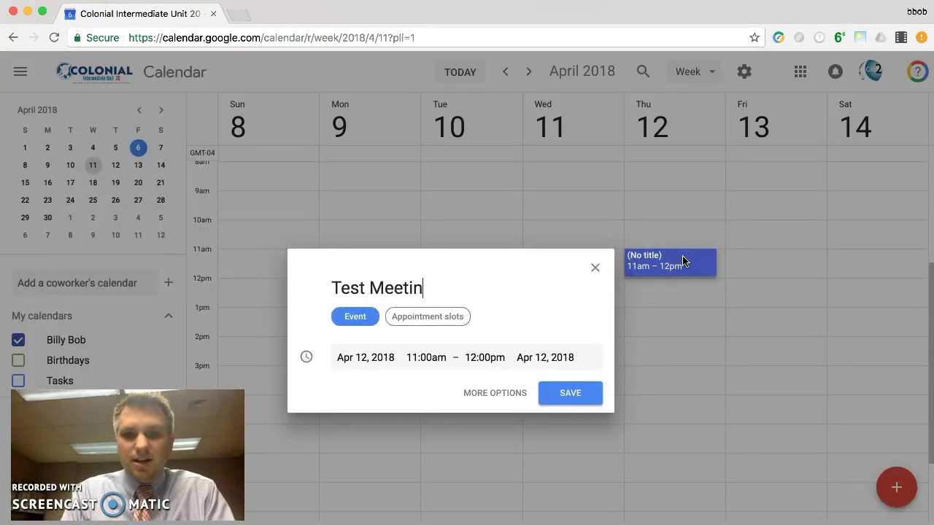
pyautogui.write('g')
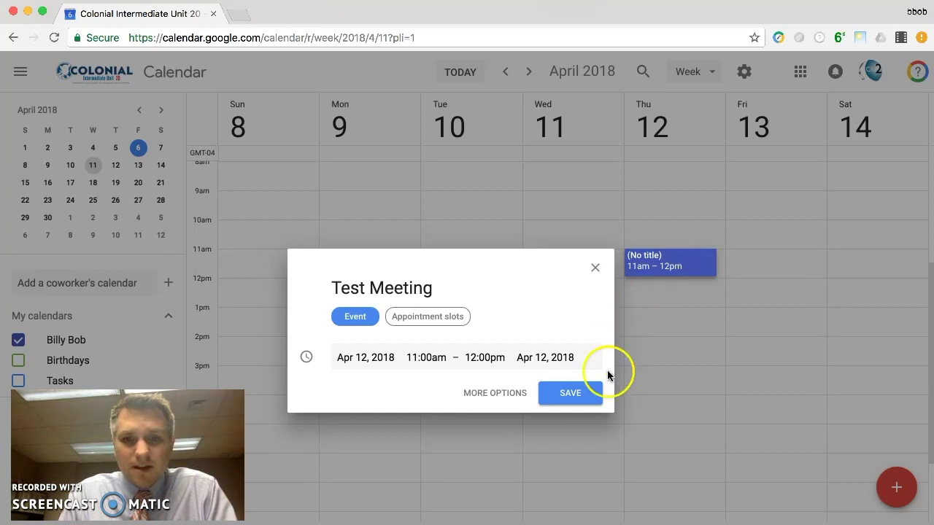
pyautogui.click(500, 398)
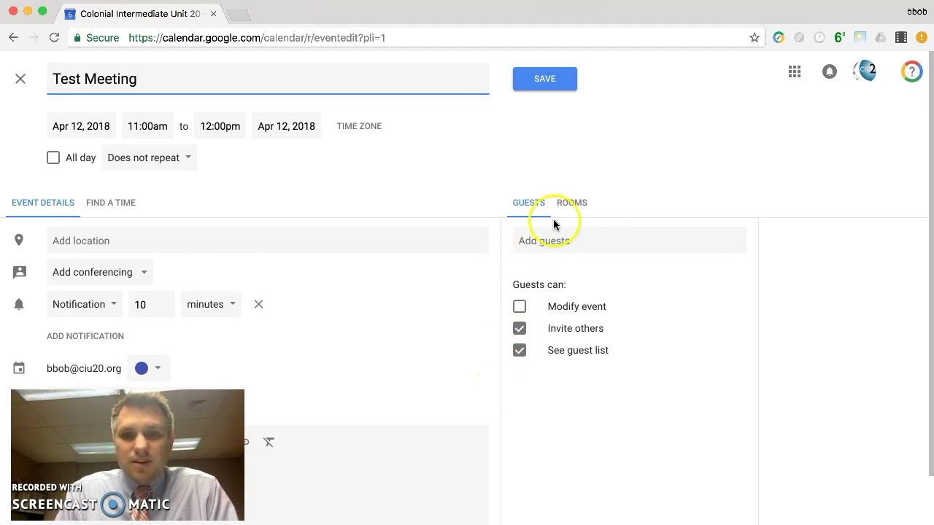
# Add the available 10-person conference room 2 on FL1 of the CO building to the event
pyautogui.click(572, 207)
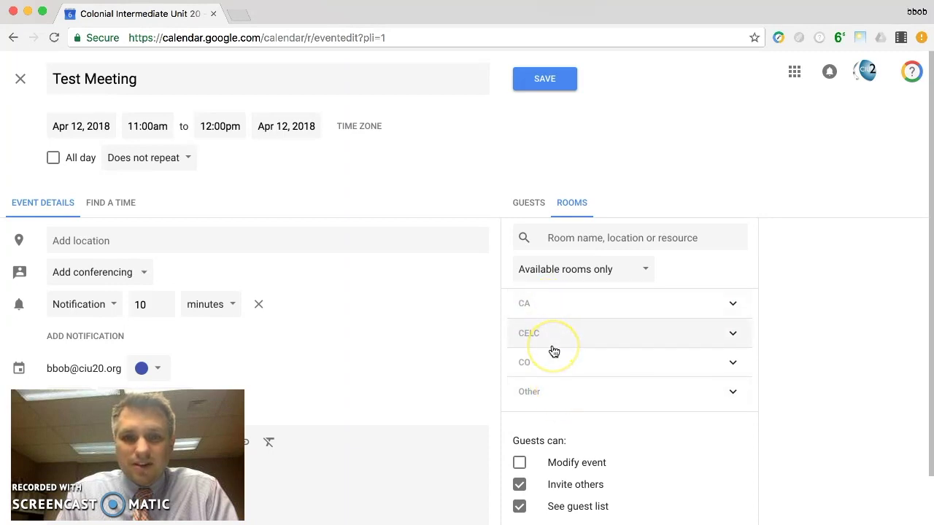
pyautogui.click(543, 312)
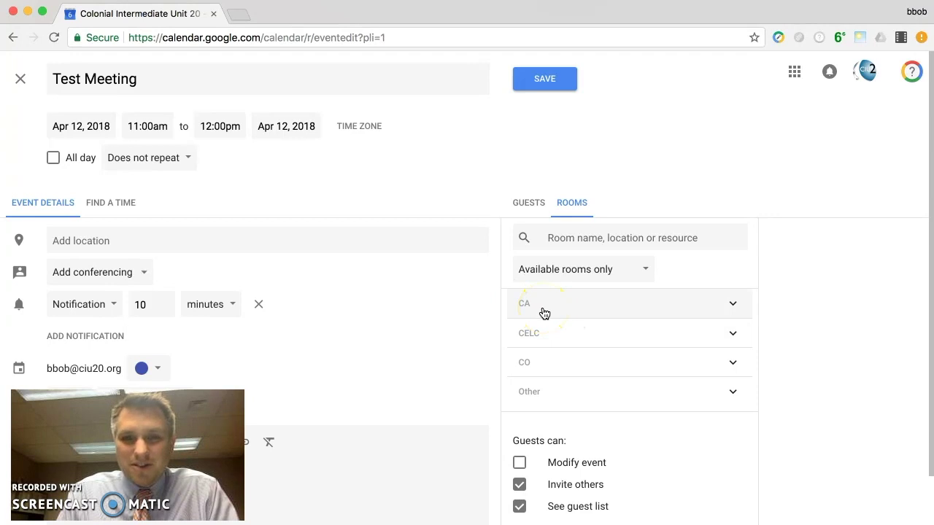
pyautogui.click(548, 341)
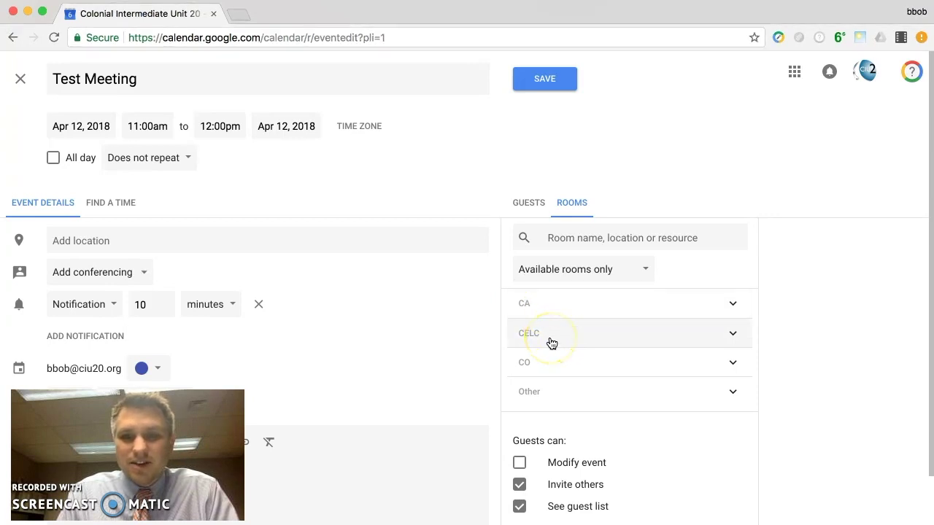
pyautogui.click(731, 365)
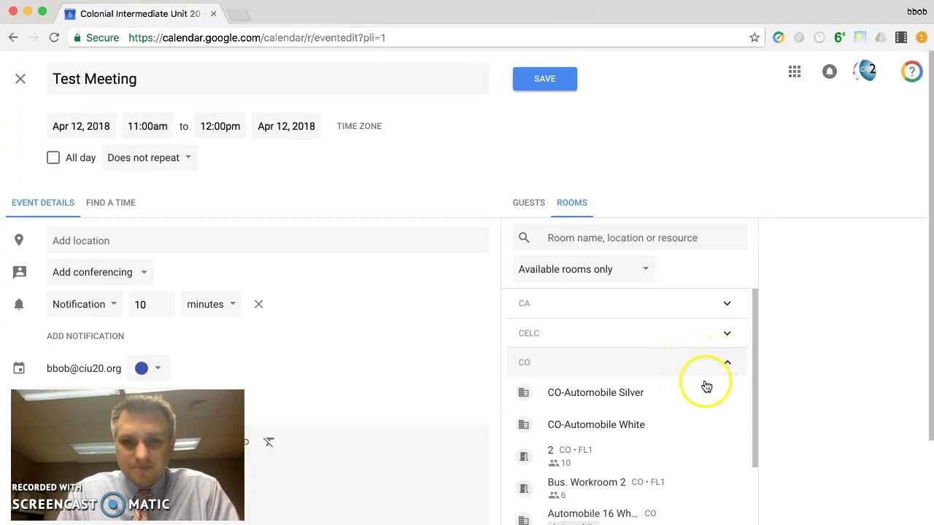
pyautogui.scroll(-3, 654, 436)
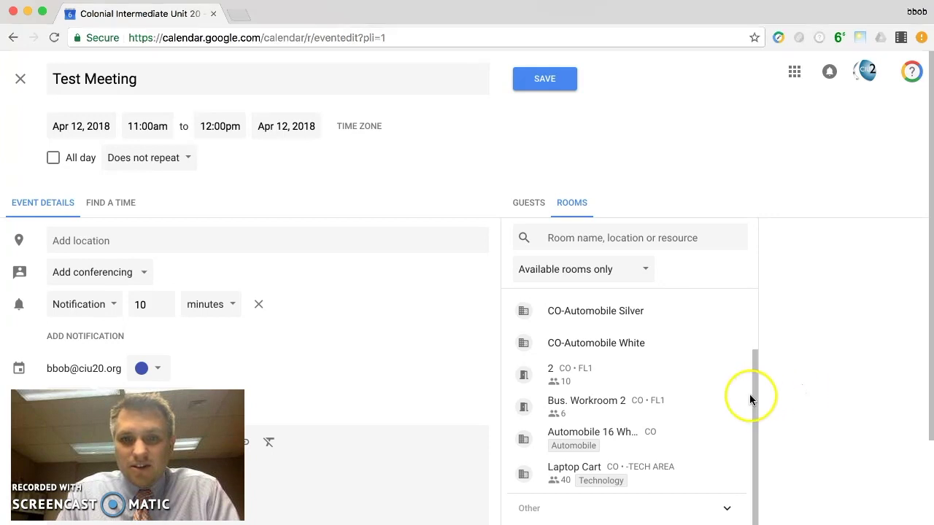
pyautogui.moveTo(653, 373)
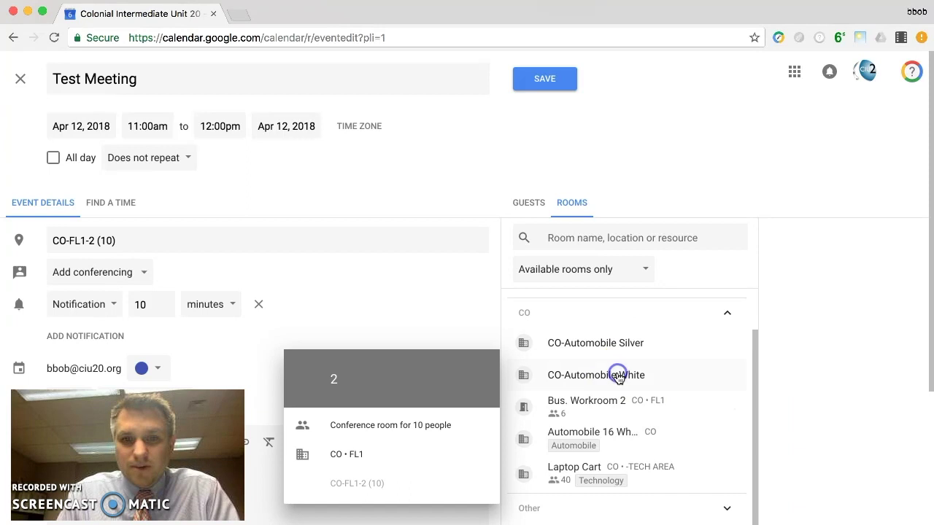
pyautogui.click(816, 405)
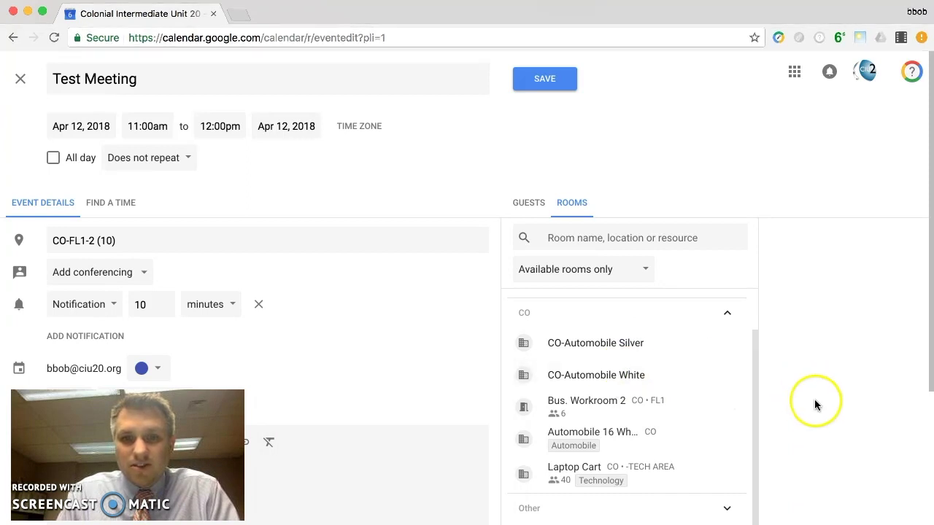
# Check the booked room CO-FL1-2 (10) among the event's attendees and save the Test Meeting event
pyautogui.scroll(-5, 817, 407)
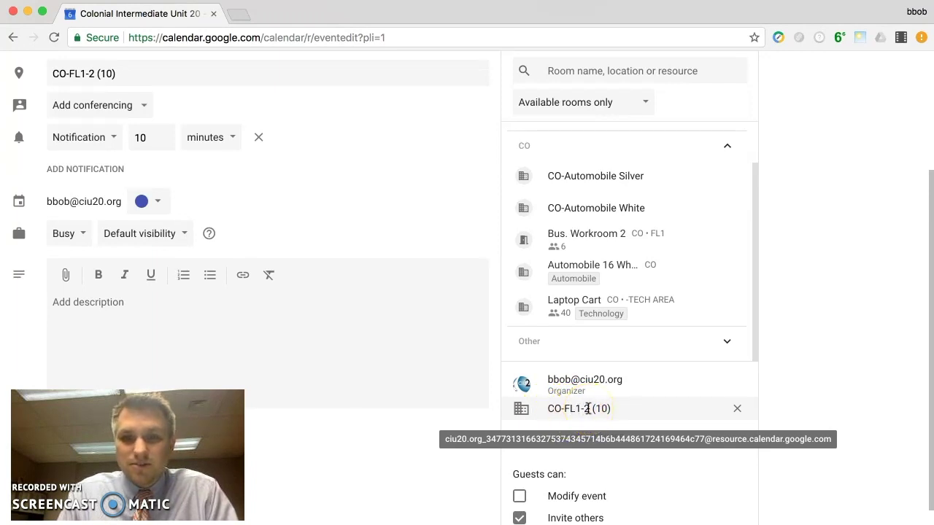
pyautogui.scroll(3, 829, 358)
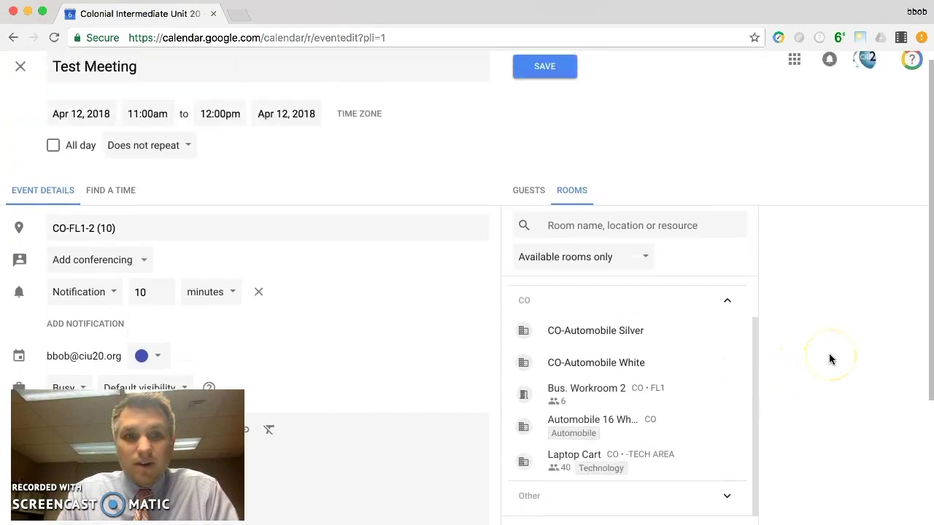
pyautogui.scroll(1, 829, 358)
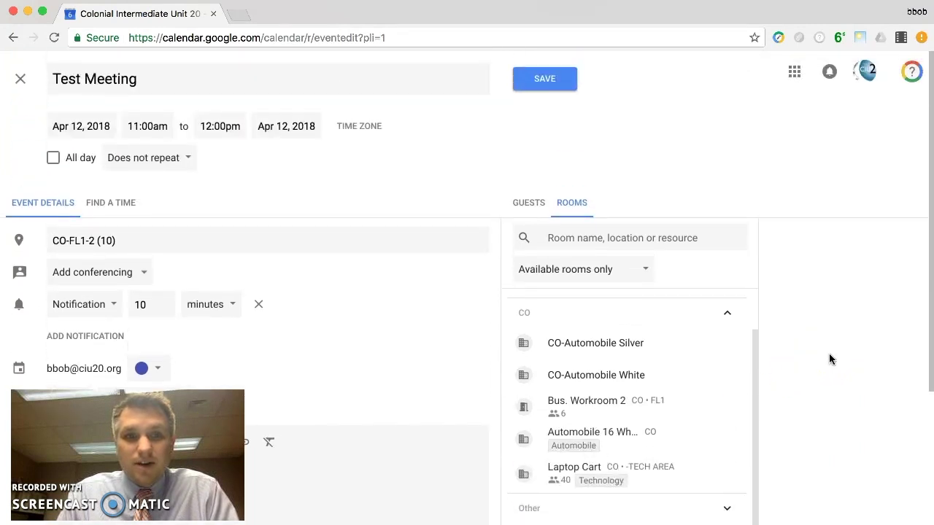
pyautogui.click(548, 88)
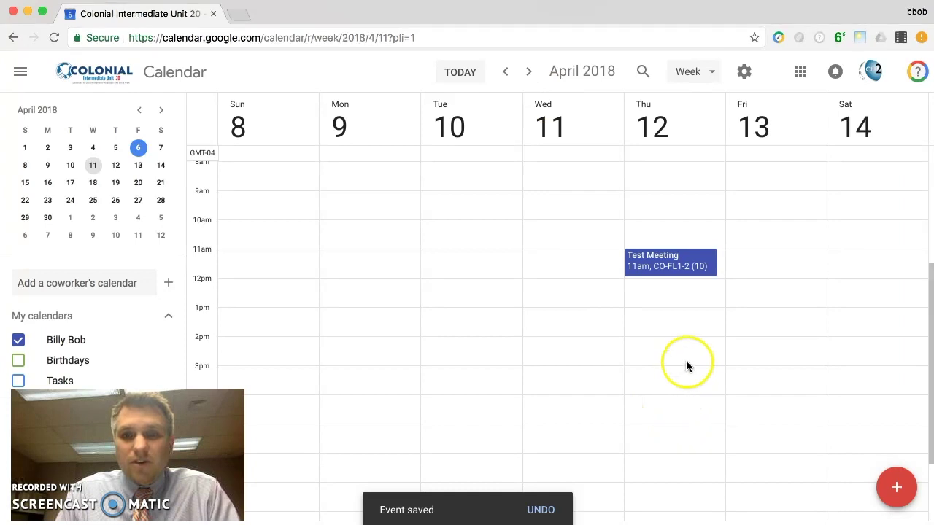
# Start an event titled "test2" on Friday, April 13, 2018, from 1:00pm to 2:00pm and open its full details
pyautogui.click(761, 316)
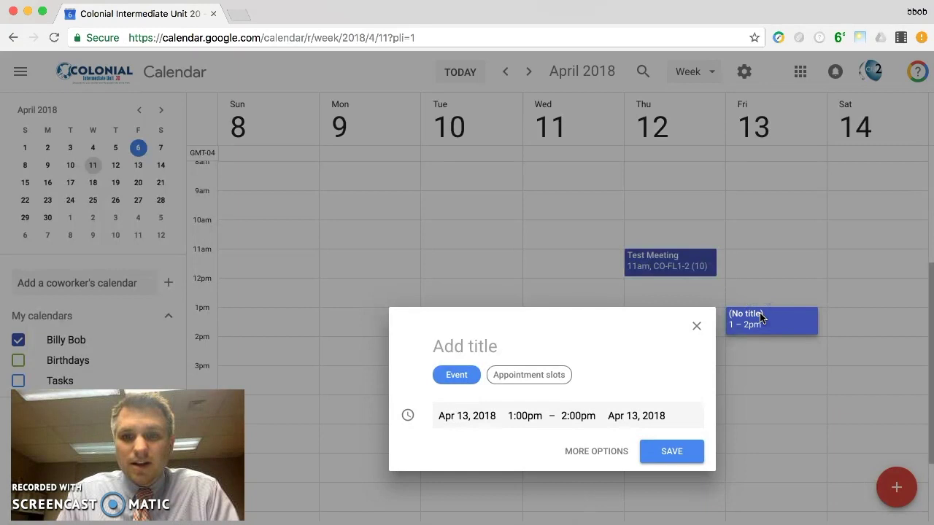
pyautogui.write('test2')
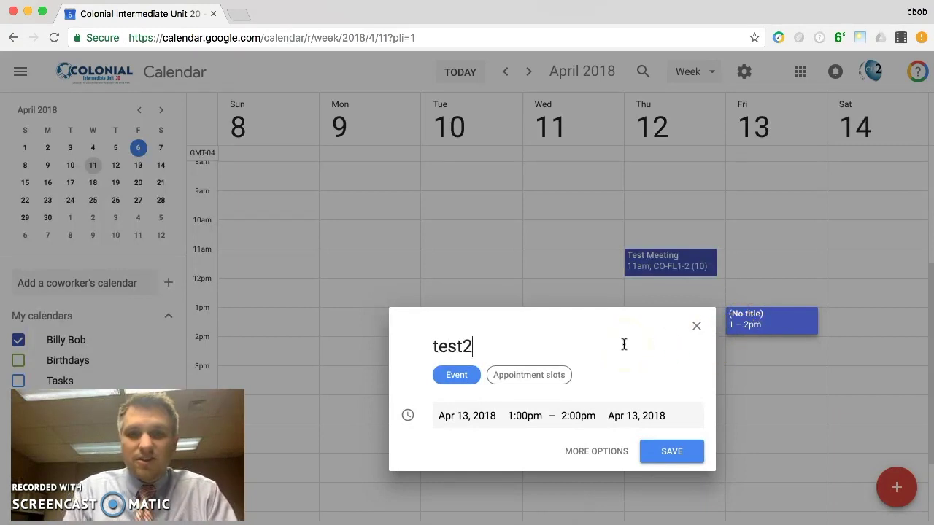
pyautogui.click(596, 450)
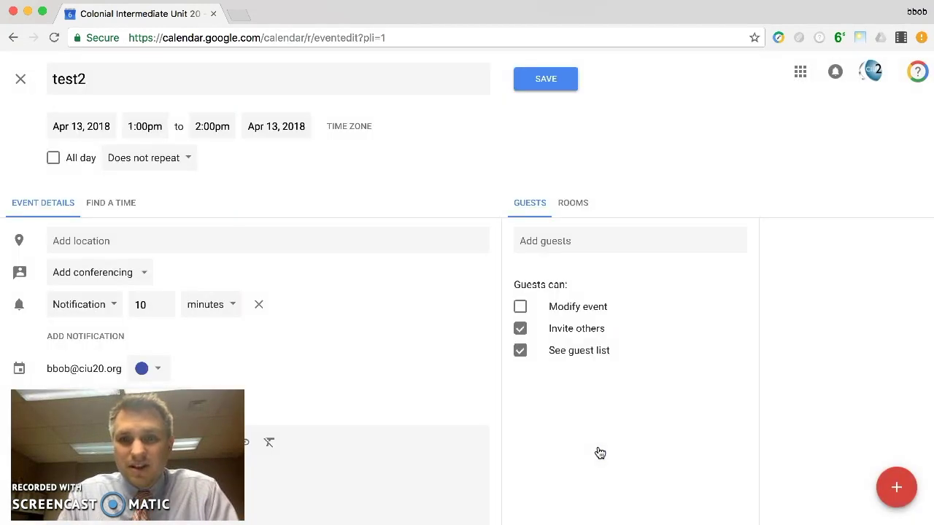
# List the available rooms in the CA building for the test2 event
pyautogui.click(572, 204)
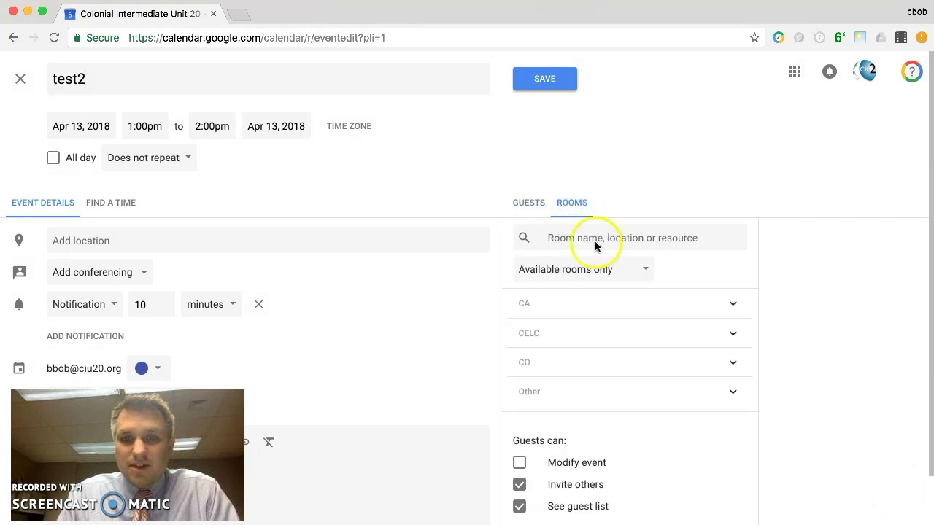
pyautogui.click(734, 307)
pyautogui.click(551, 314)
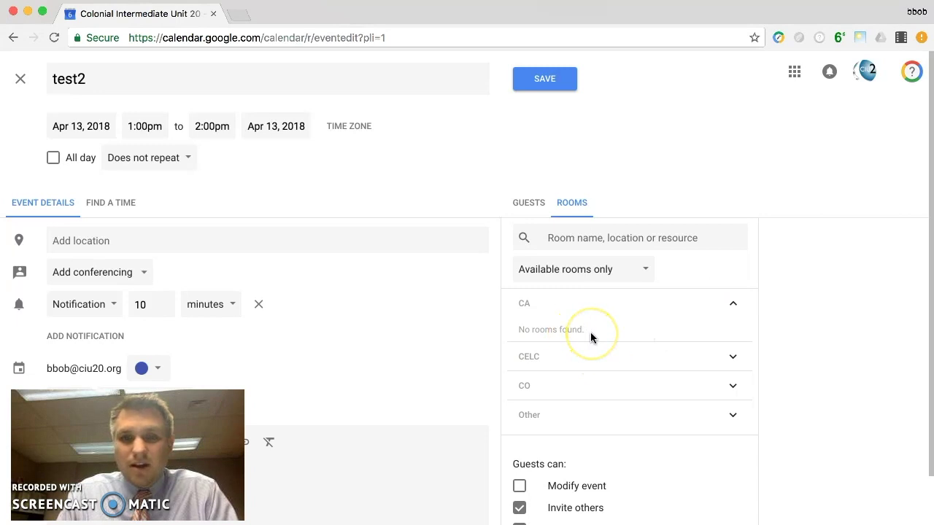
# Include unavailable rooms in the room list and examine the rooms of the CA building
pyautogui.click(560, 271)
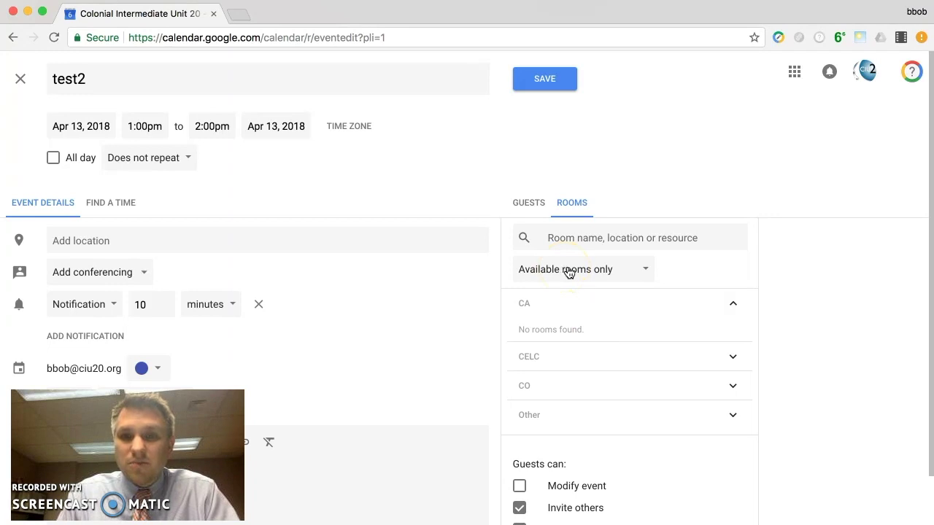
pyautogui.click(569, 274)
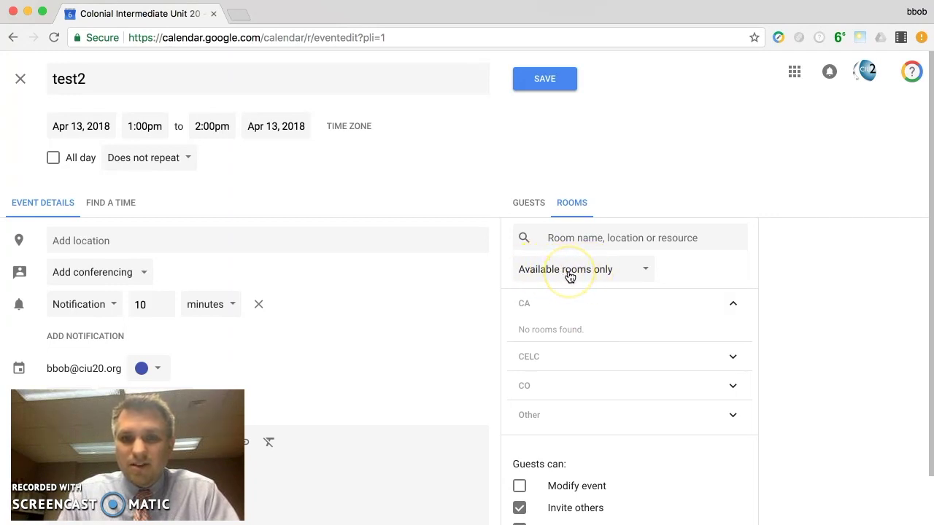
pyautogui.click(569, 273)
pyautogui.click(572, 297)
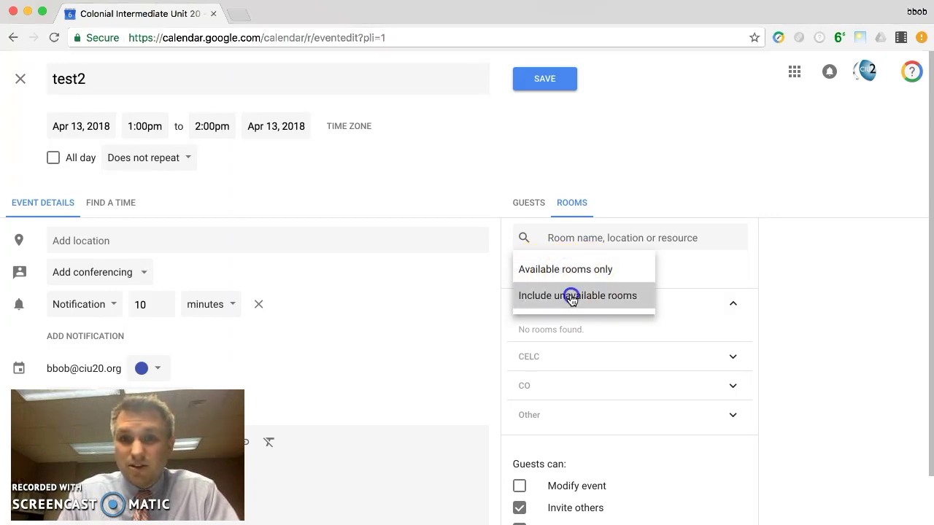
pyautogui.click(733, 307)
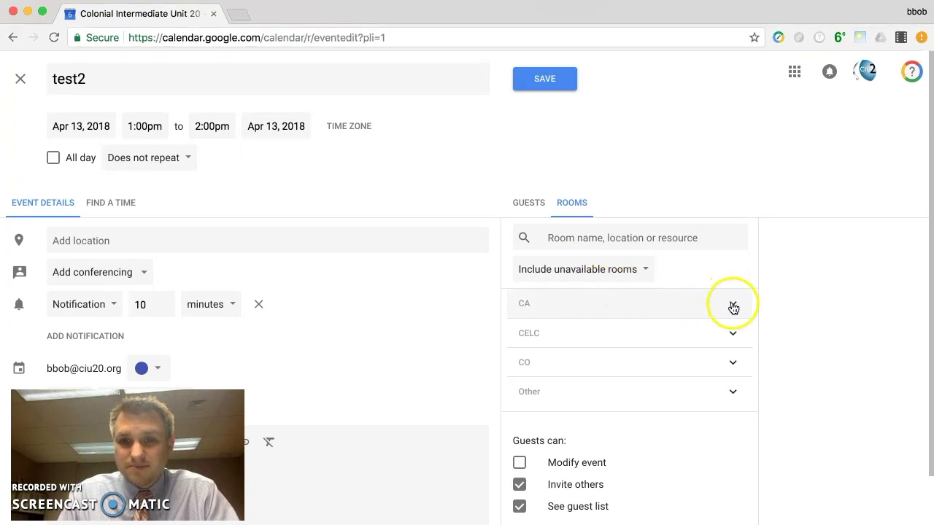
pyautogui.scroll(-3, 634, 406)
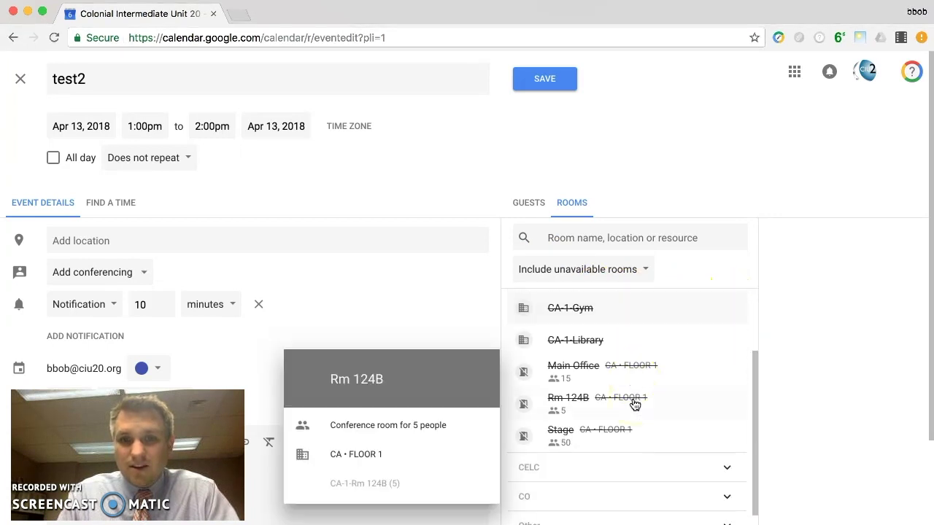
pyautogui.scroll(2, 634, 406)
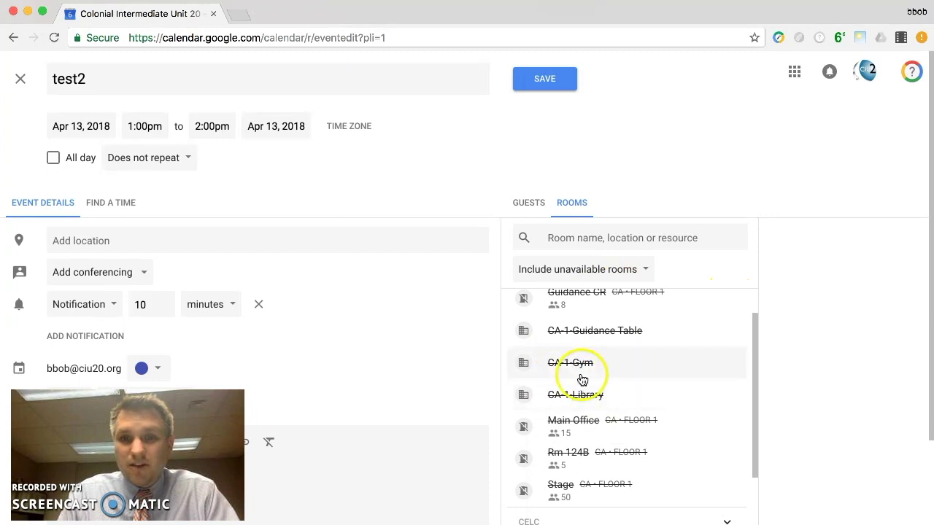
pyautogui.scroll(1, 635, 388)
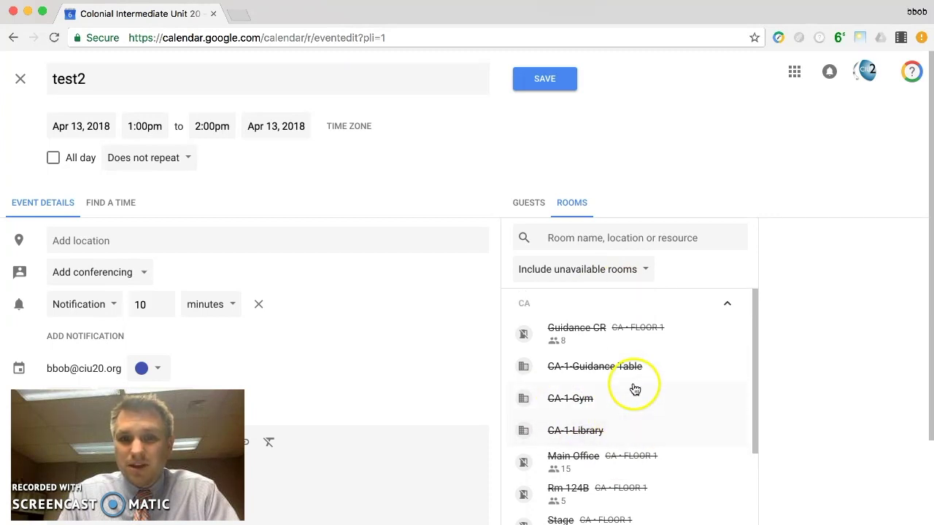
# Restrict the room list to available rooms only and check the CELC building
pyautogui.click(586, 280)
pyautogui.click(591, 244)
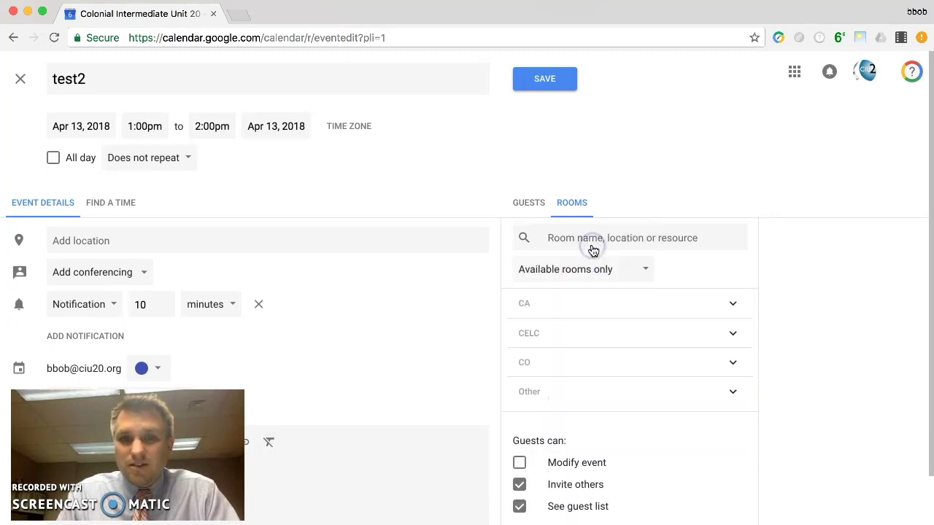
pyautogui.click(737, 337)
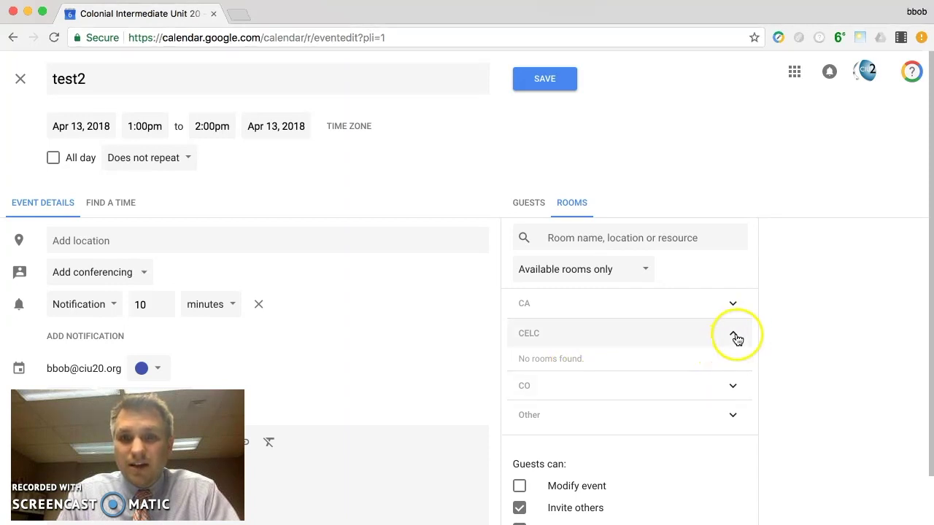
# Include unavailable rooms again and examine the rooms listed for the CELC building
pyautogui.click(598, 273)
pyautogui.click(596, 295)
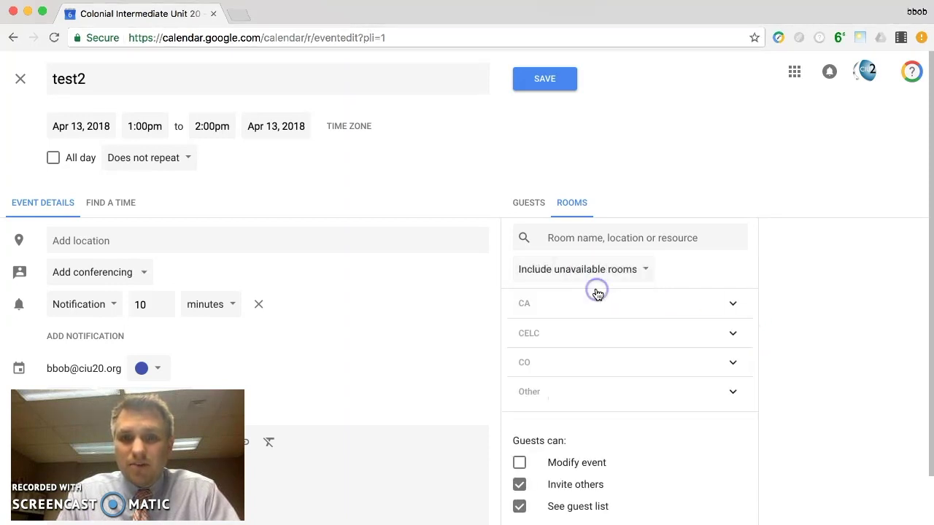
pyautogui.click(730, 333)
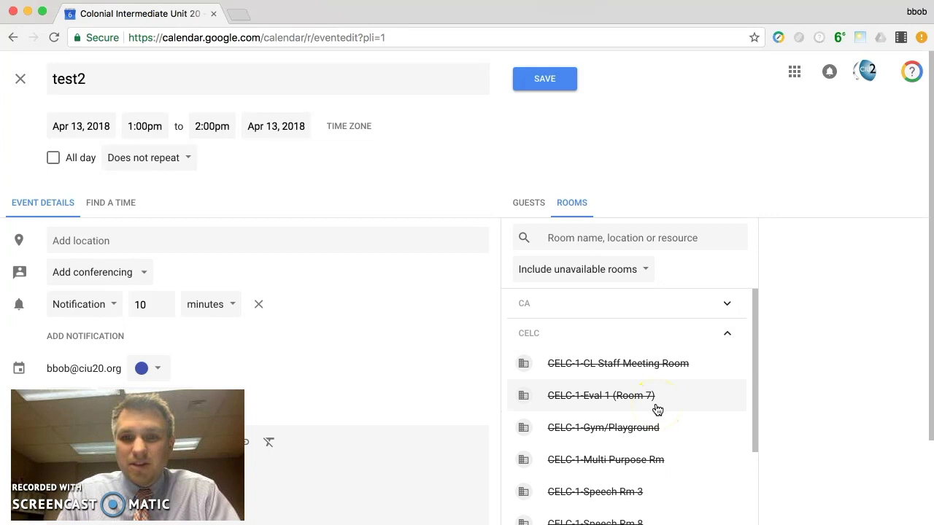
# Show available rooms only and look through the CA and CO buildings
pyautogui.click(620, 270)
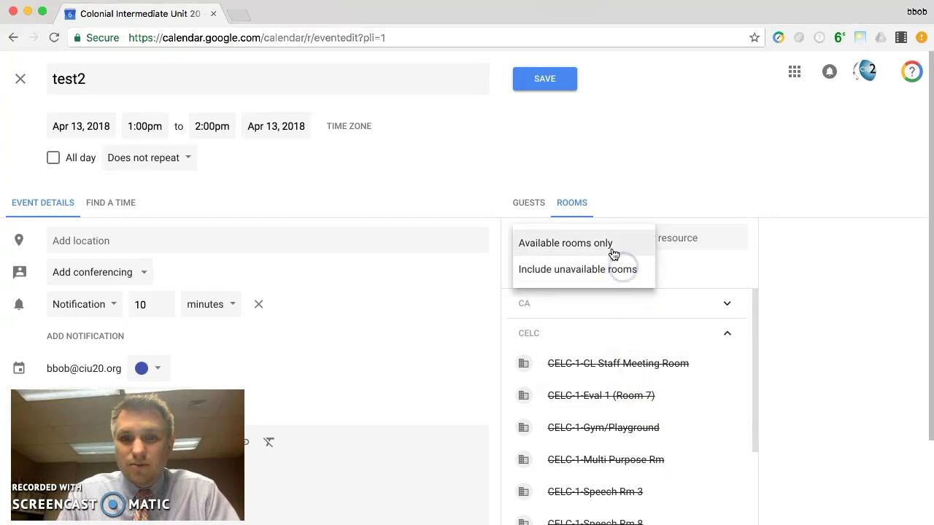
pyautogui.click(610, 246)
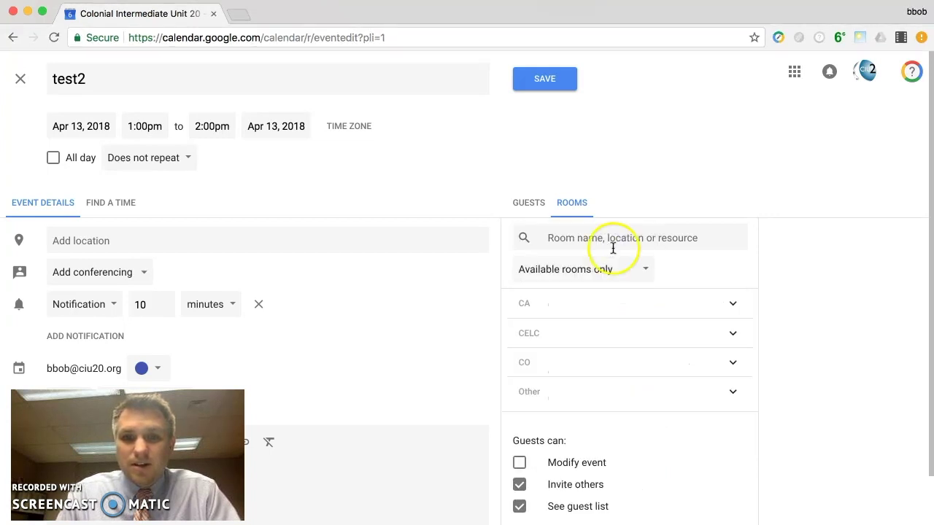
pyautogui.click(734, 305)
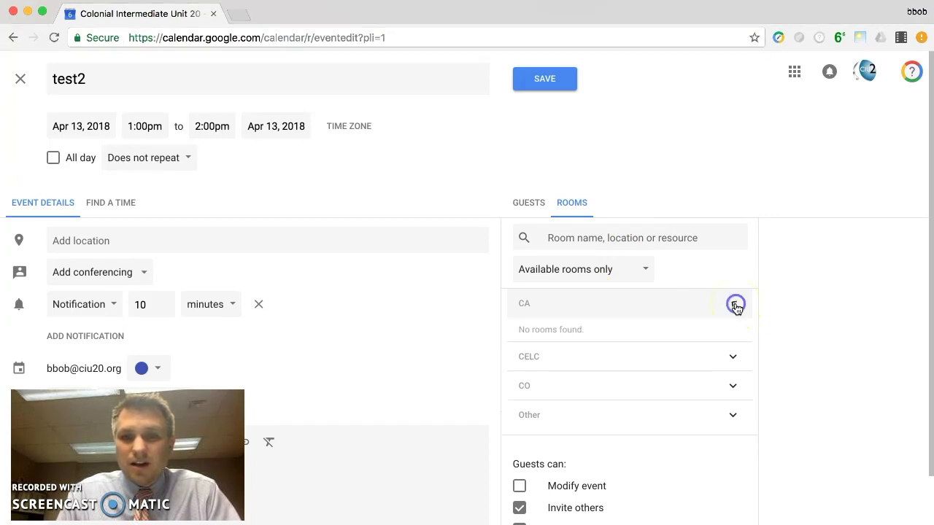
pyautogui.click(731, 386)
# Include unavailable rooms and look through the rooms and resources of the CO building
pyautogui.click(605, 270)
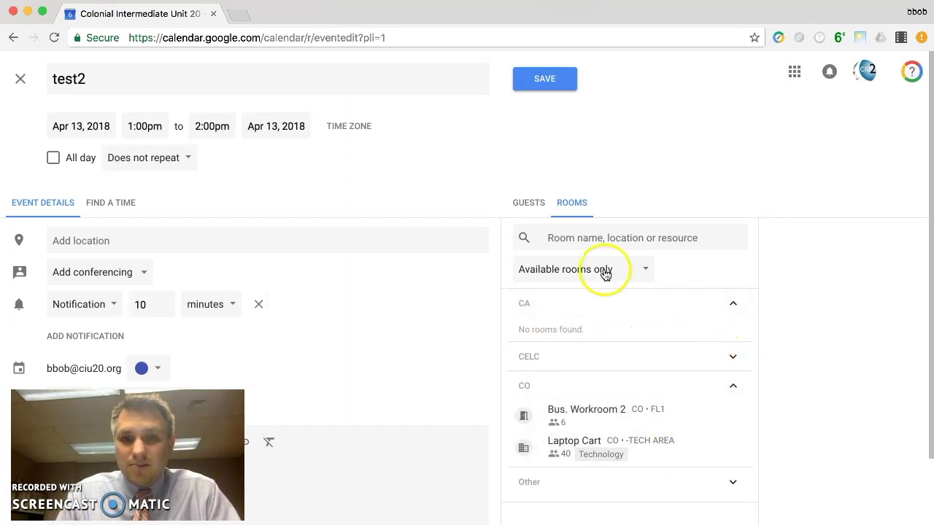
pyautogui.click(604, 295)
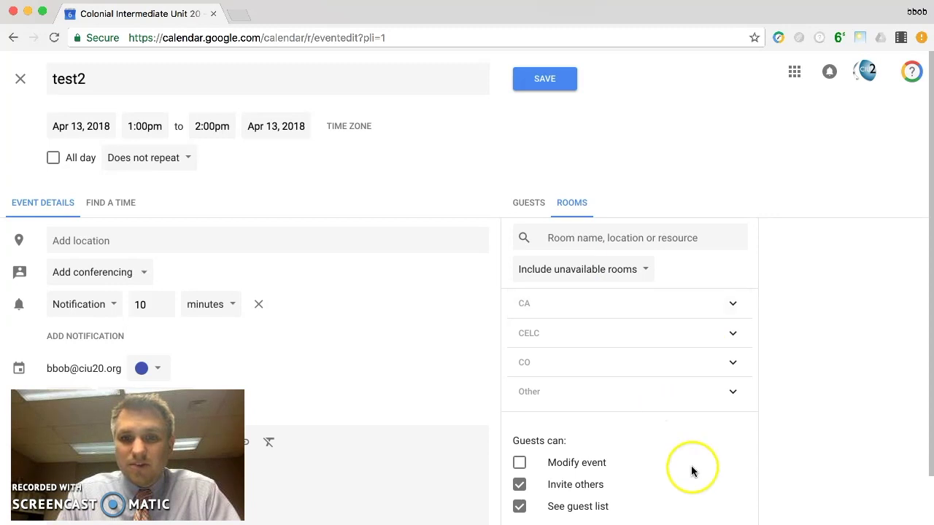
pyautogui.click(733, 364)
pyautogui.scroll(-2, 675, 408)
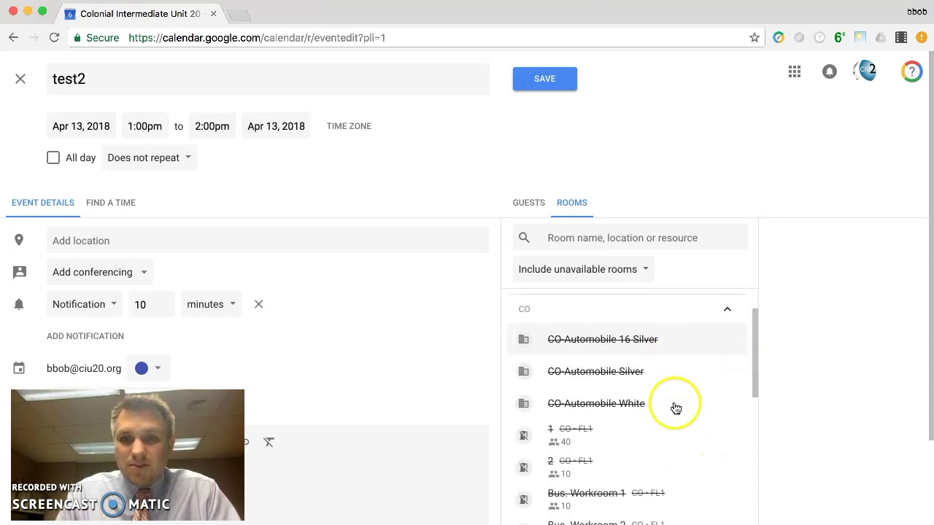